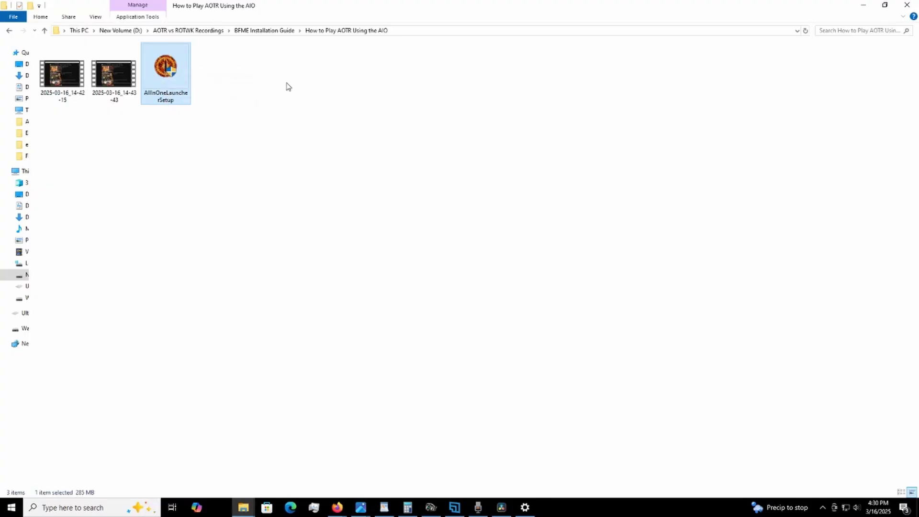
- Run AllInOneLauncherSetup and allow it past the SmartScreen warning
double_click(171, 70)
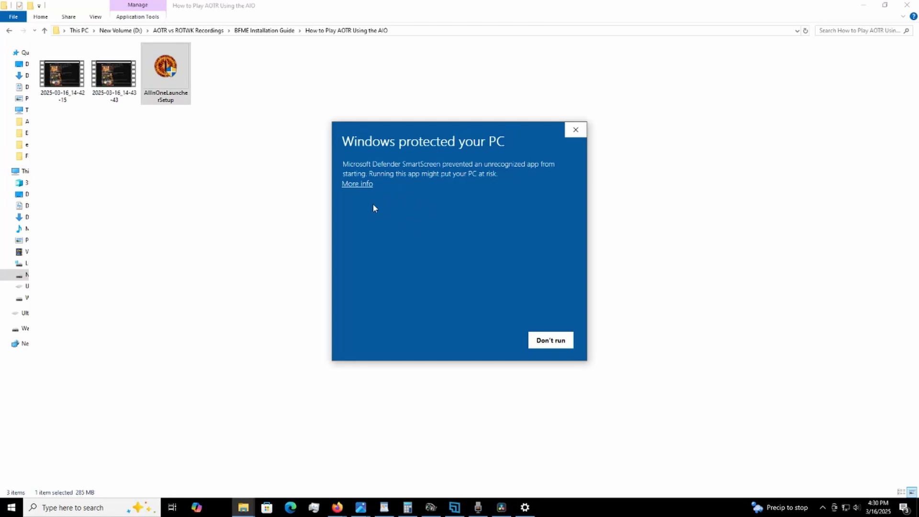
click(358, 184)
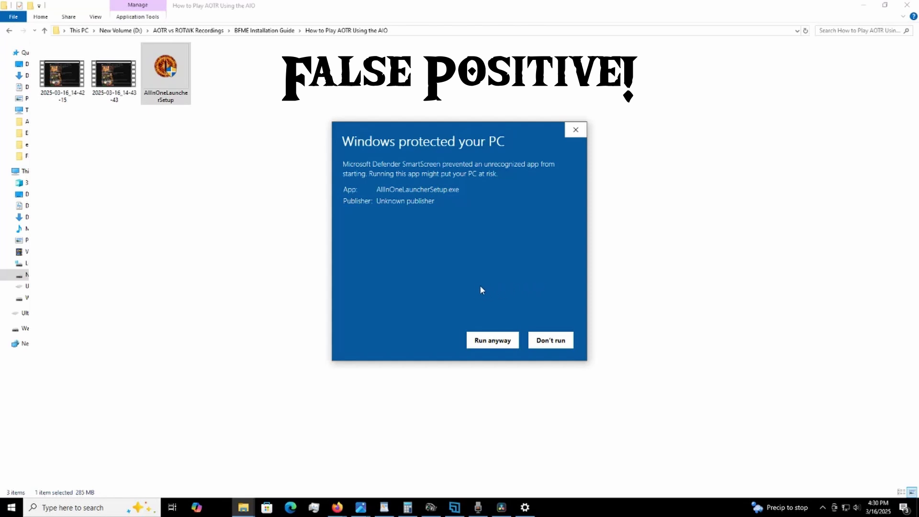
click(493, 344)
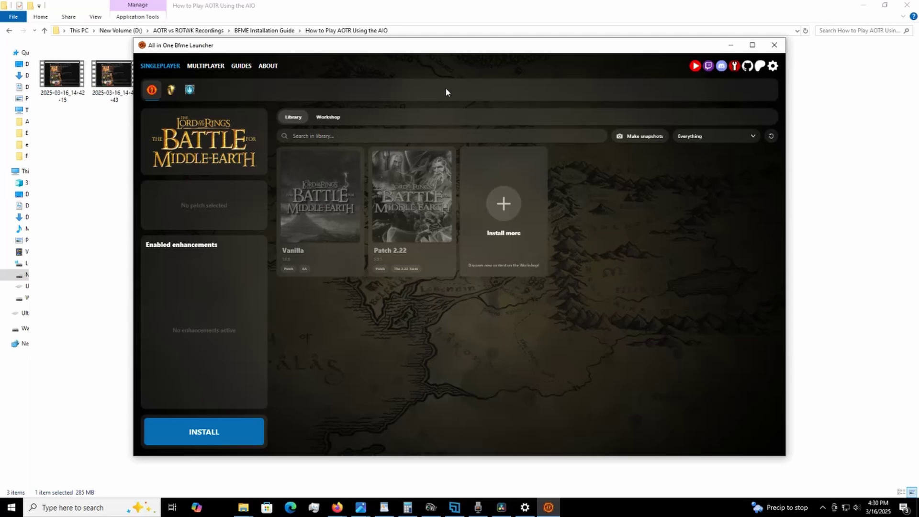
- Look at the Battle for Middle-earth II library and switch to The Rise of the Witch-King
click(171, 90)
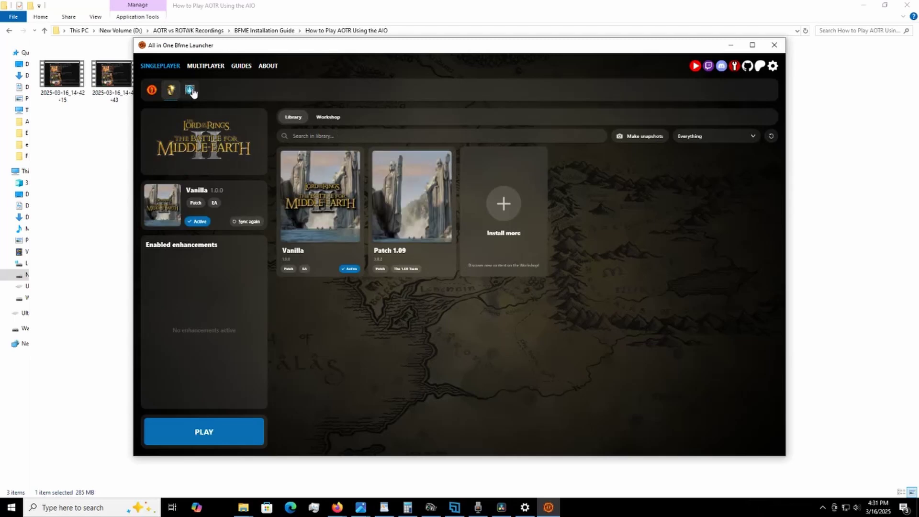
click(192, 92)
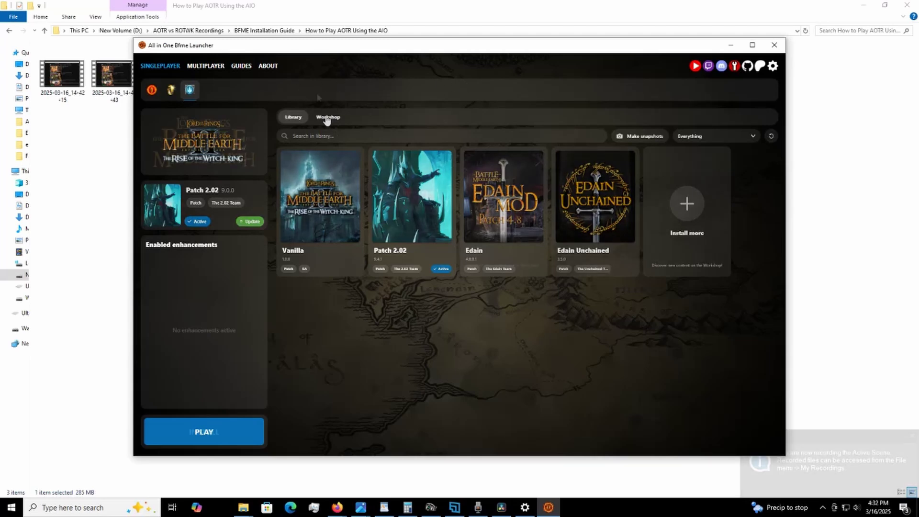
click(189, 89)
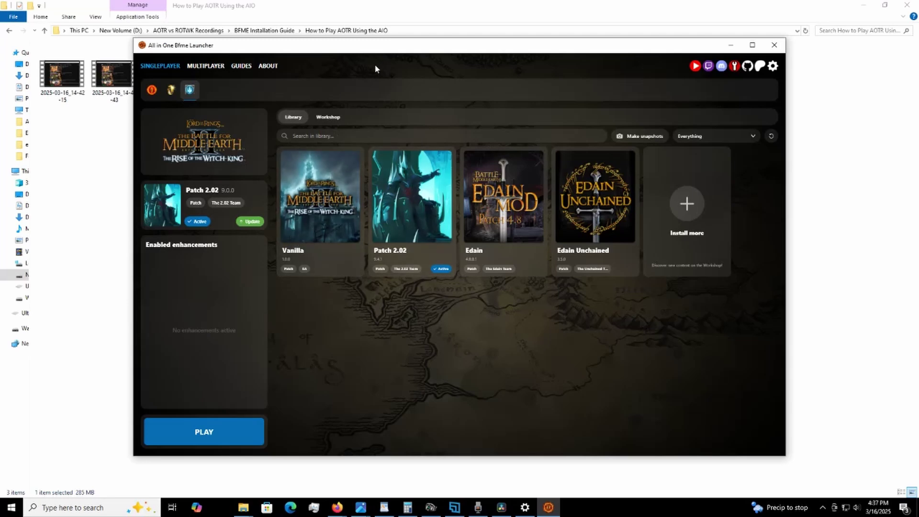
- Examine the Patch 2.02 details page in the Workshop for The Rise of the Witch-King
click(324, 117)
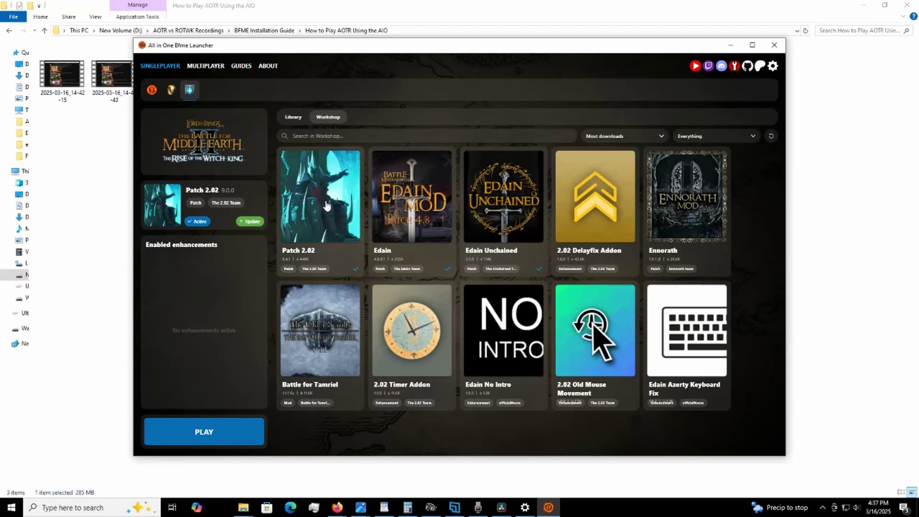
click(310, 215)
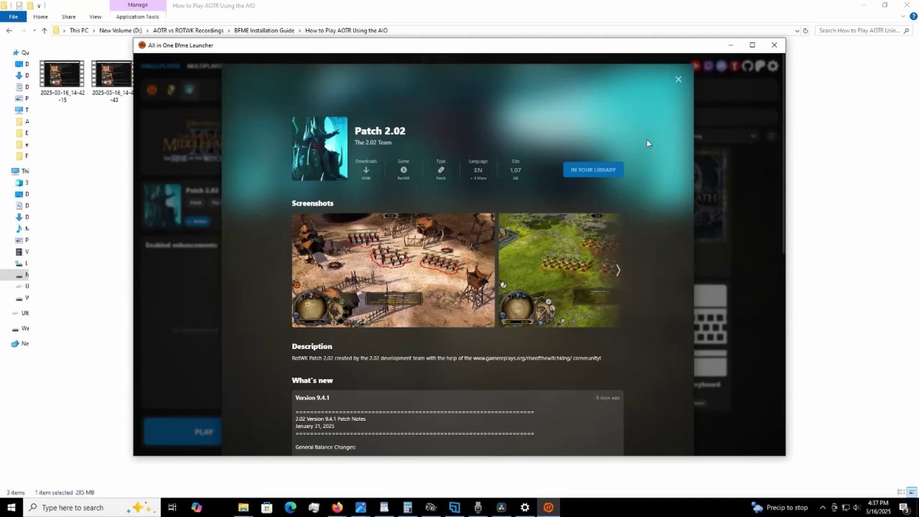
click(677, 80)
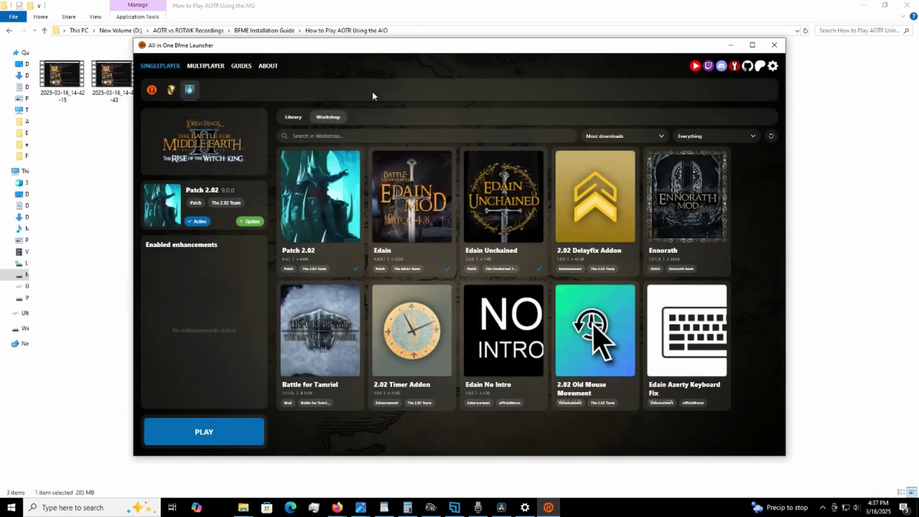
- Check the version options for Patch 2.02 in the library and sync it to version 9.4.1
click(291, 118)
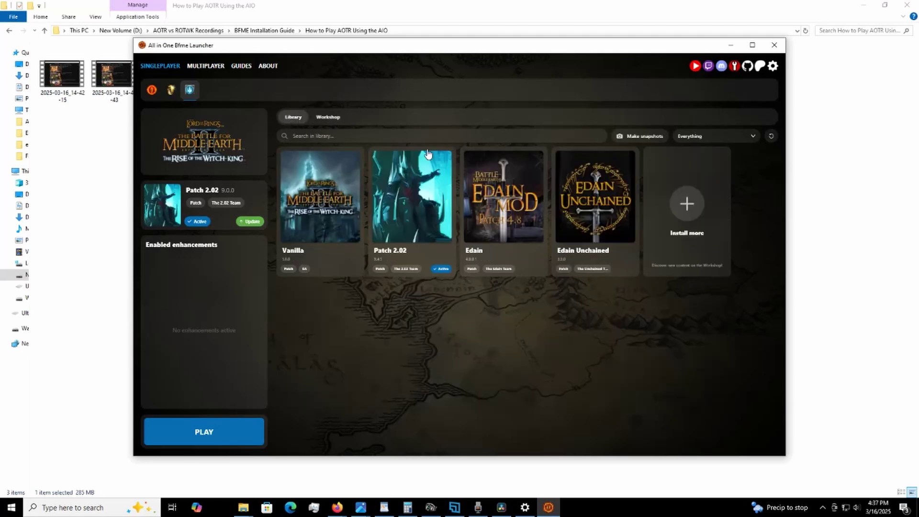
right_click(410, 217)
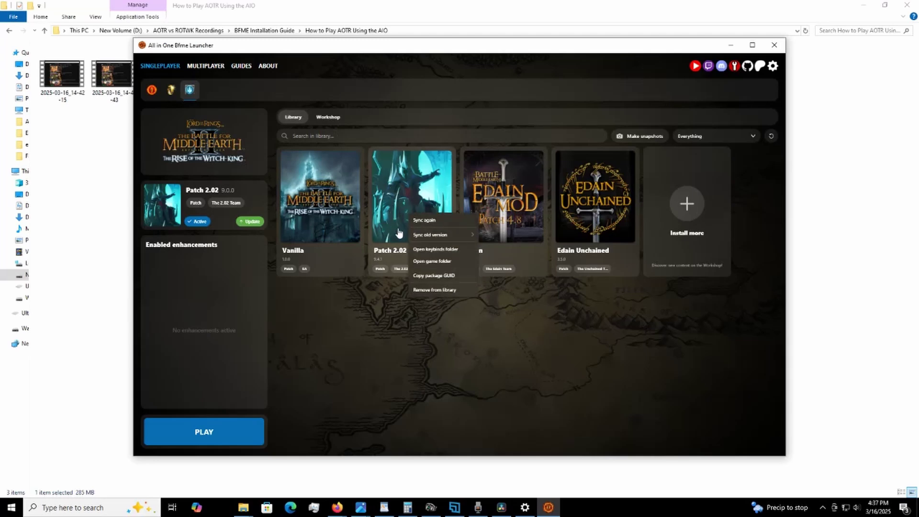
mouse_move(410, 236)
click(434, 108)
click(409, 189)
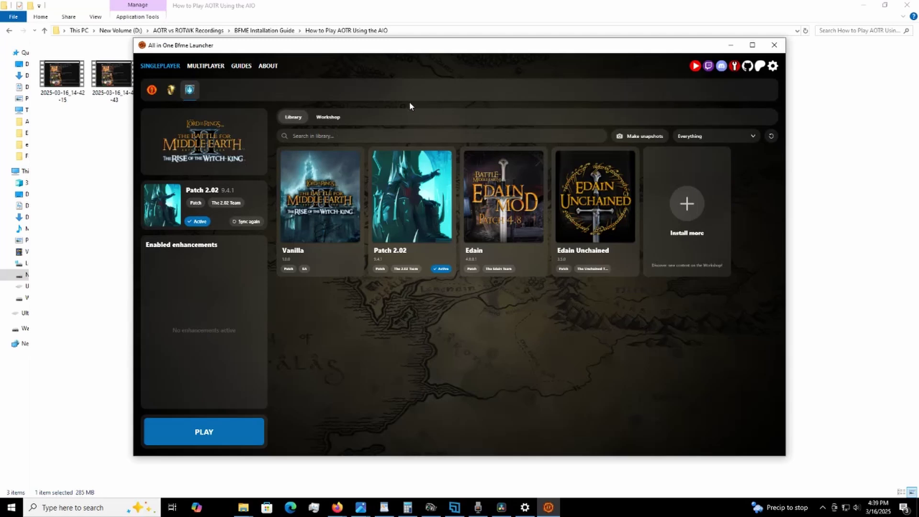
- Launch the game with Patch 2.02, review its custom graphics settings, and quit to the desktop
click(204, 432)
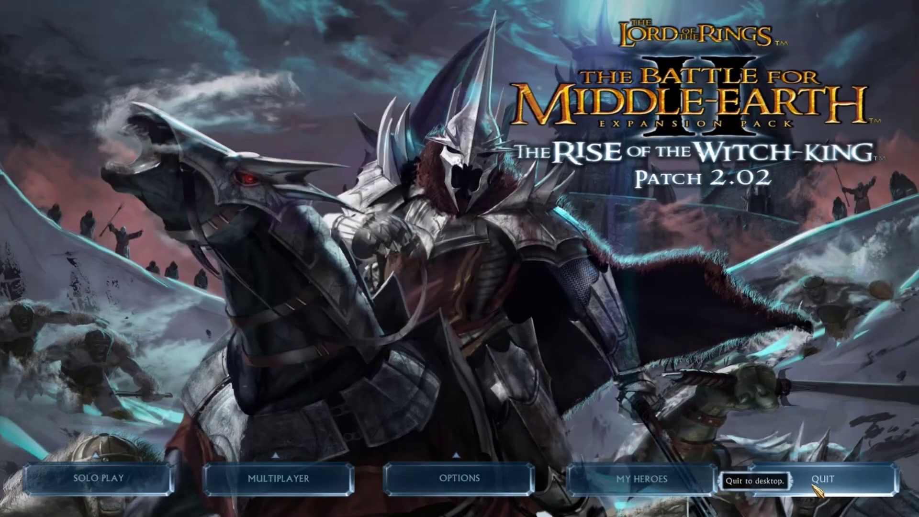
click(463, 481)
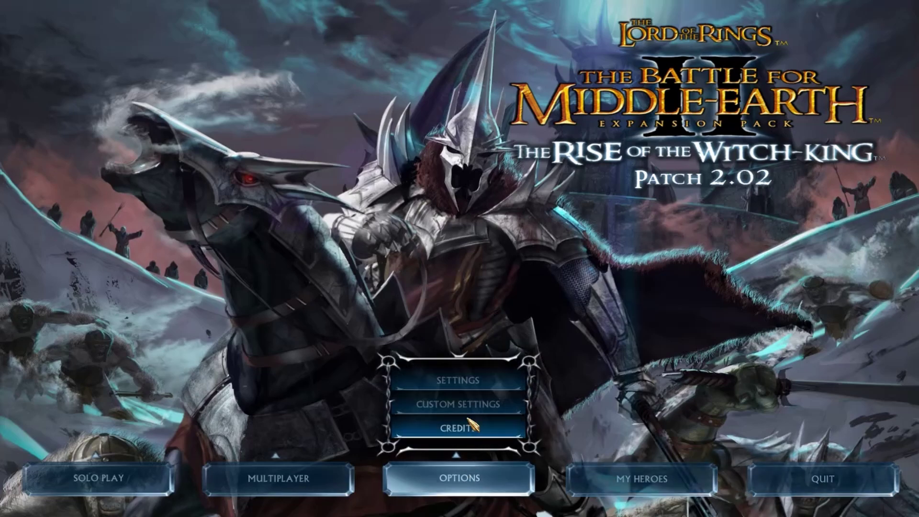
click(474, 404)
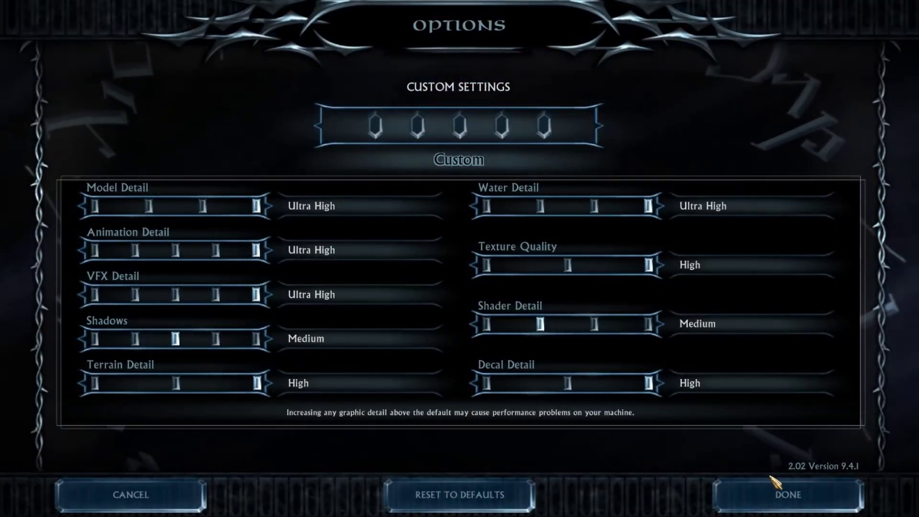
click(780, 494)
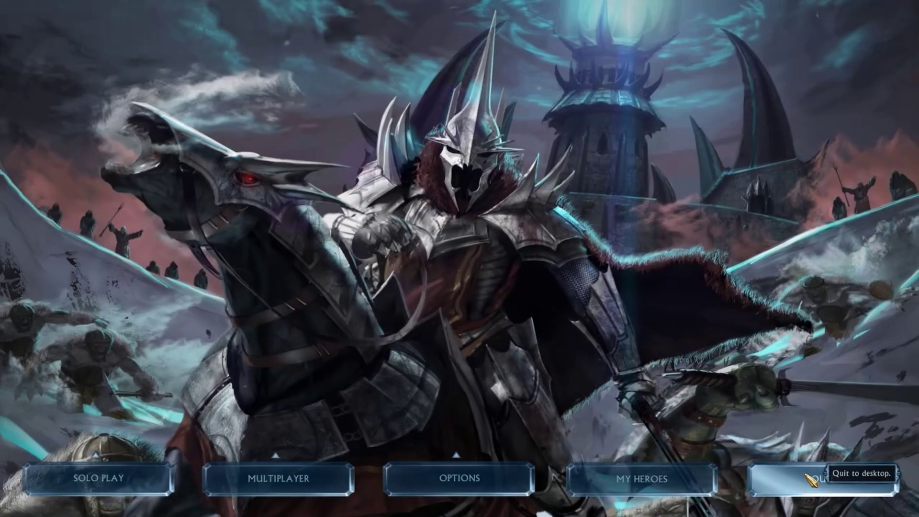
click(806, 476)
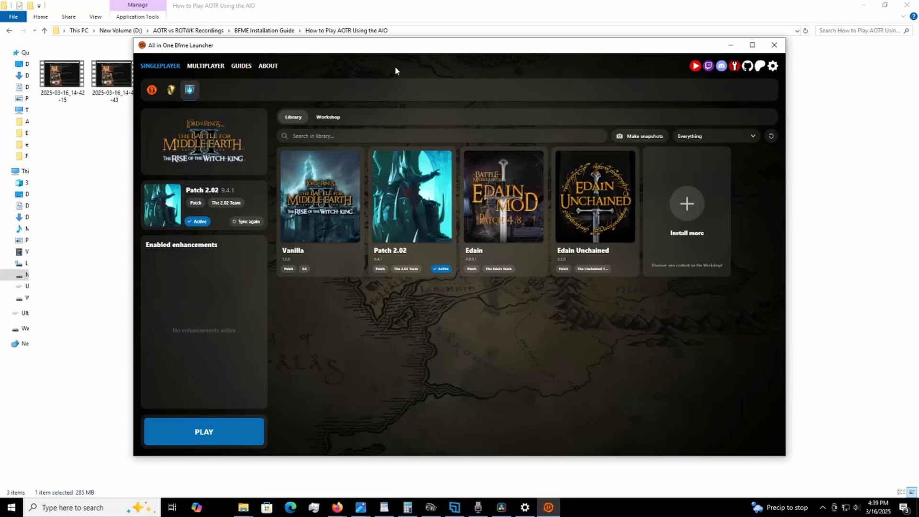
- Open the launcher's multiplayer section and read the Online Portal description on the BFME Arena download page in the browser
click(210, 67)
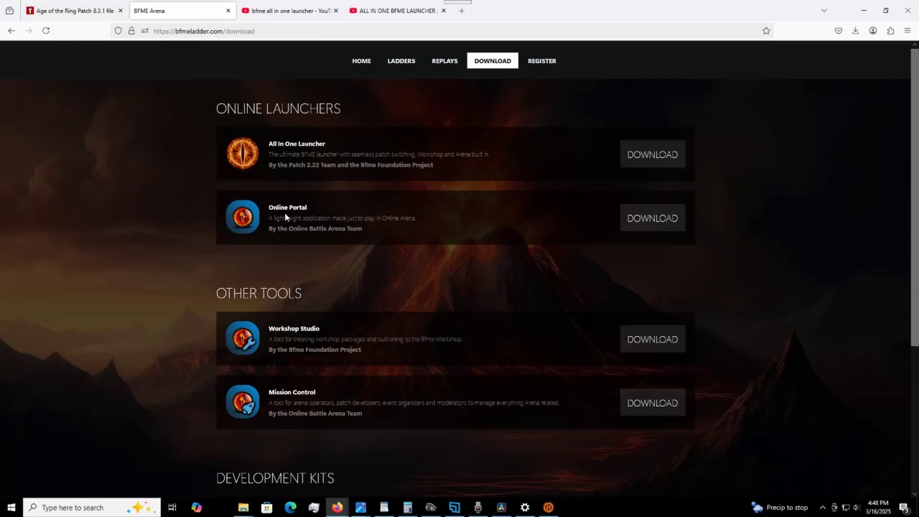
drag(269, 219, 415, 219)
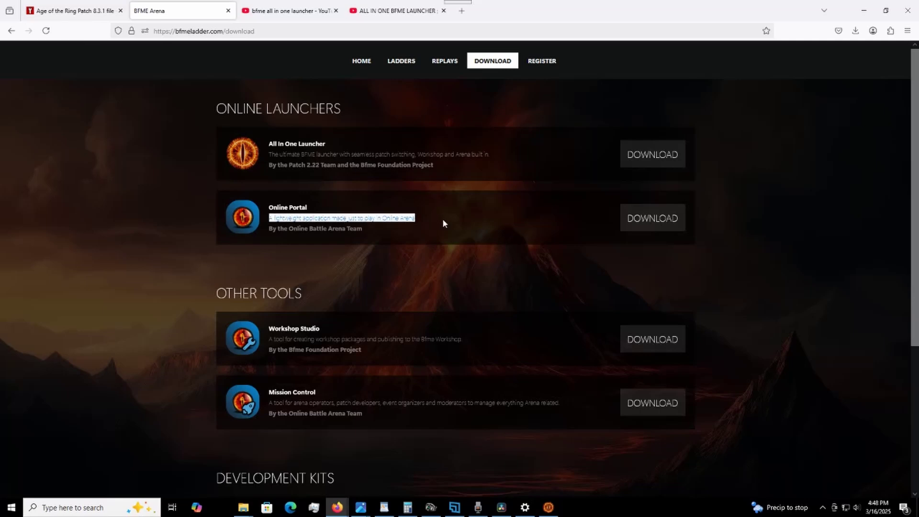
click(439, 268)
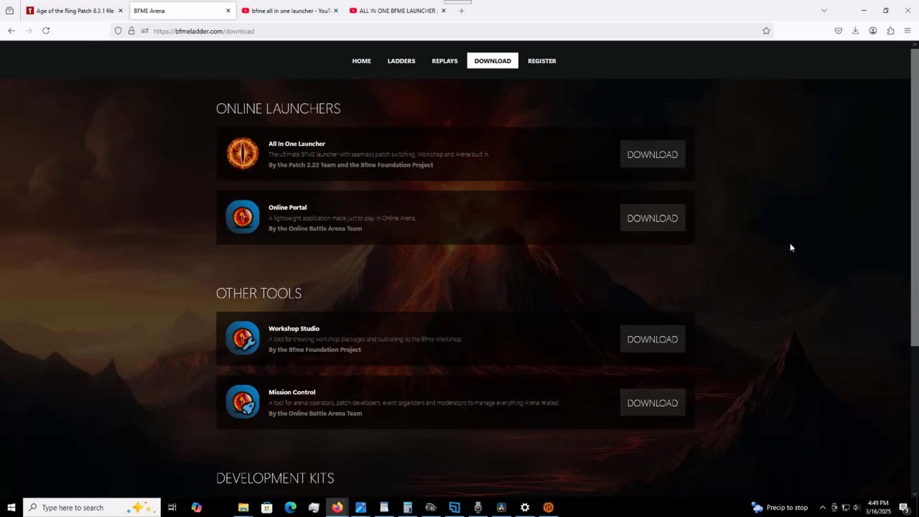
click(554, 509)
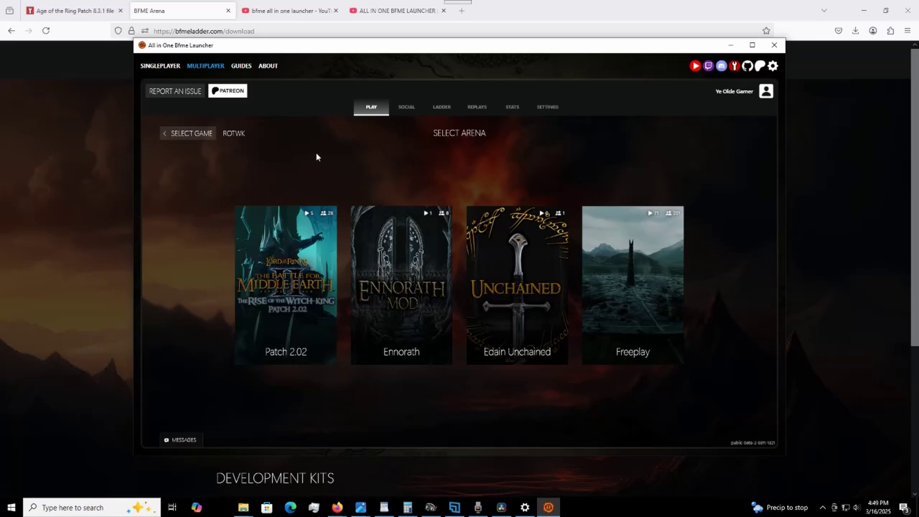
- Join the Patch 2.02 arena in the launcher, accepting the online sync, completing the system test and dismissing the announcement
mouse_move(284, 287)
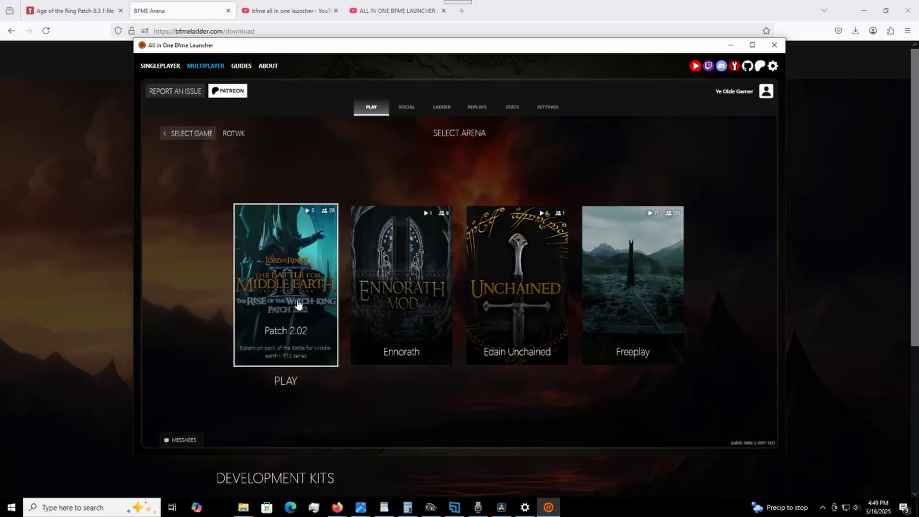
click(293, 304)
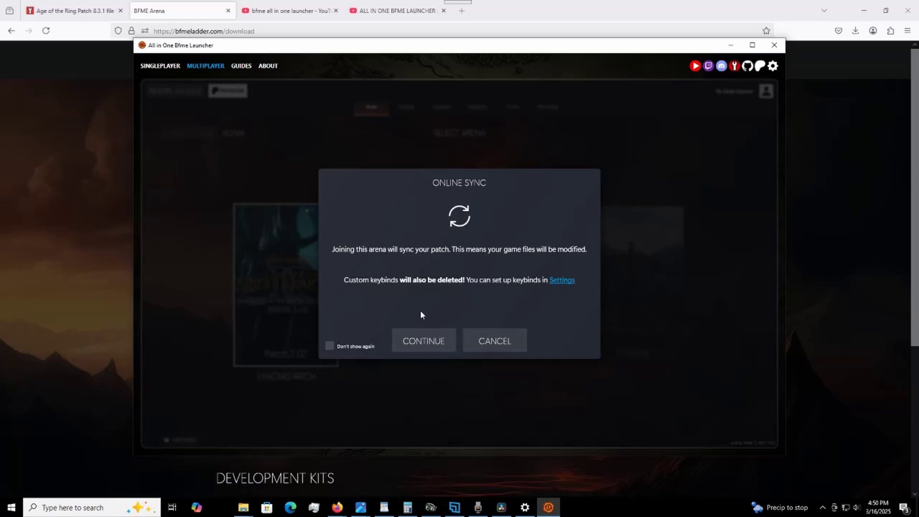
click(426, 337)
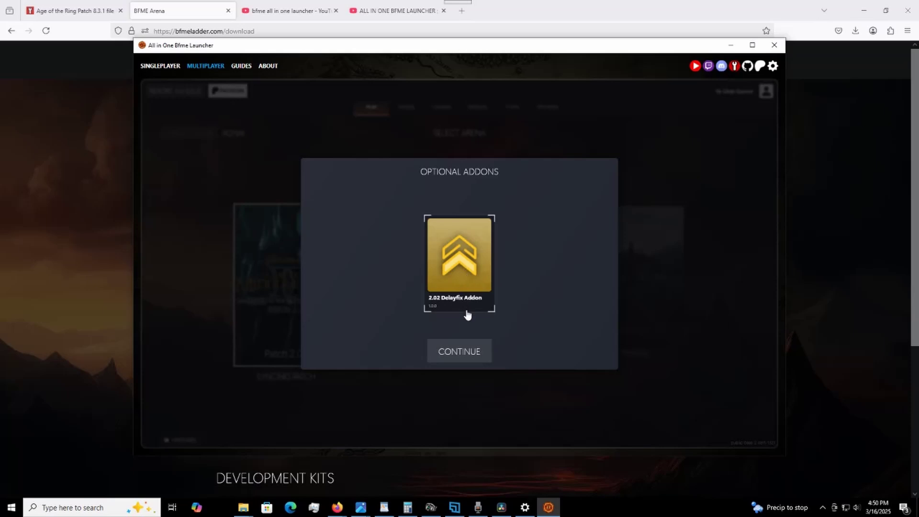
click(470, 352)
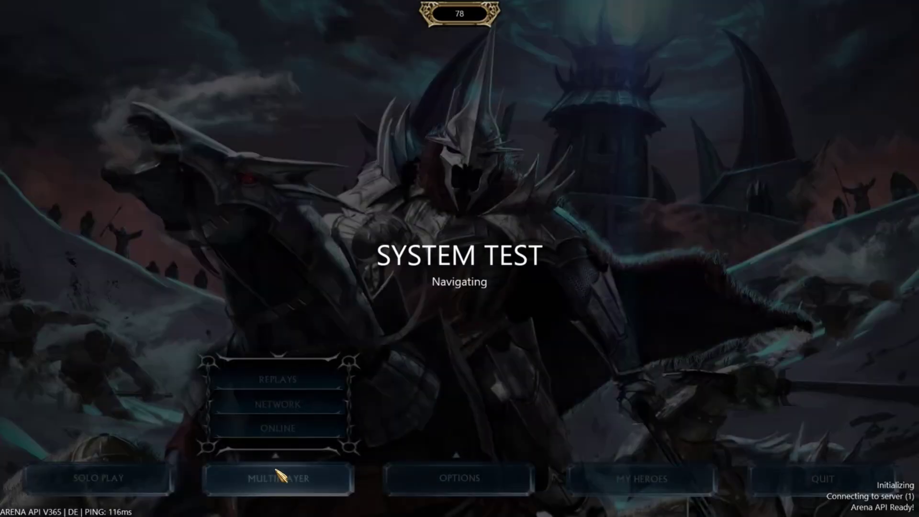
click(279, 406)
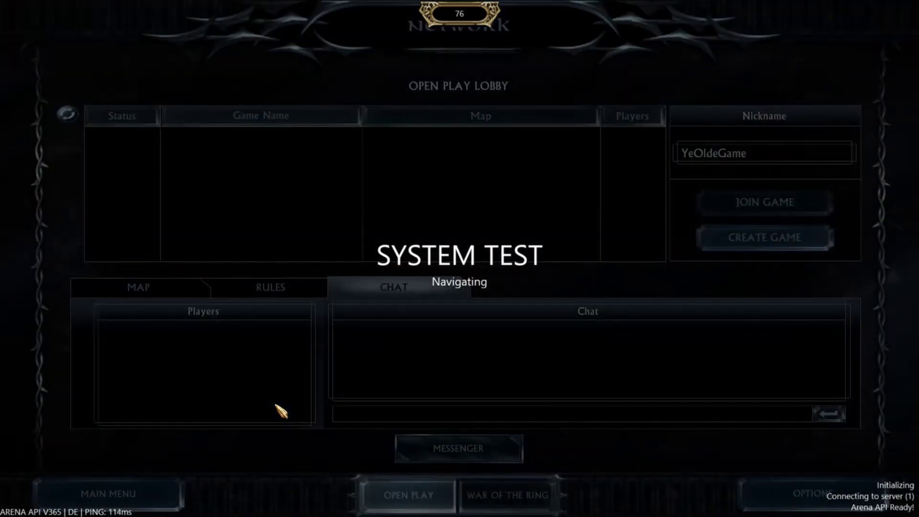
click(774, 240)
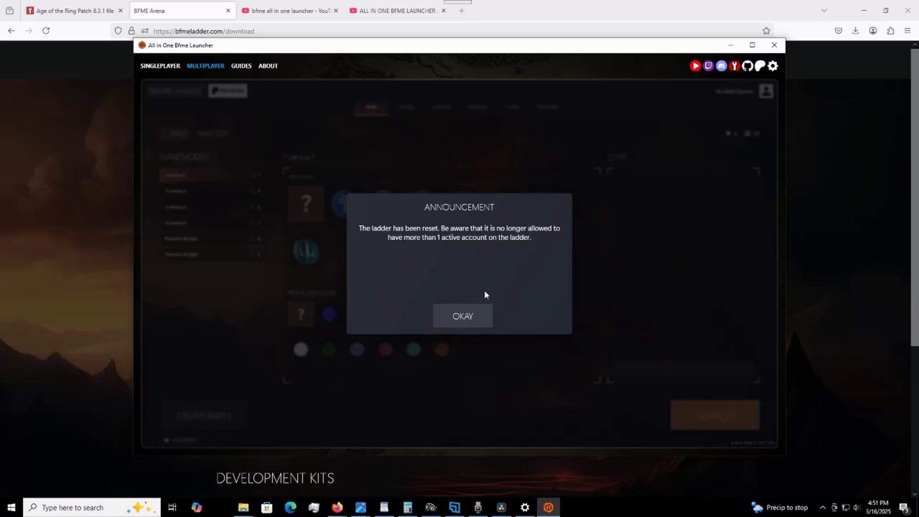
click(460, 318)
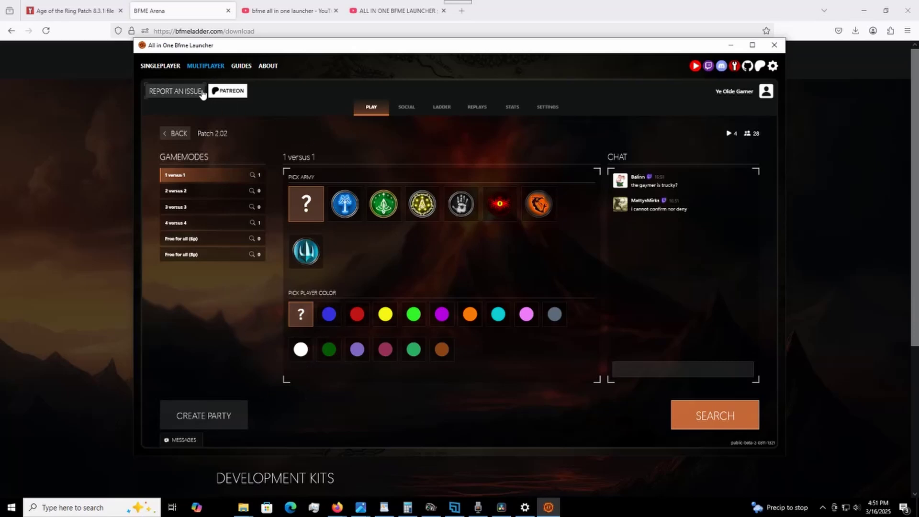
- Leave the Patch 2.02 arena and enter the Freeplay arena for The Rise of the Witch-King
click(167, 67)
click(210, 68)
click(180, 135)
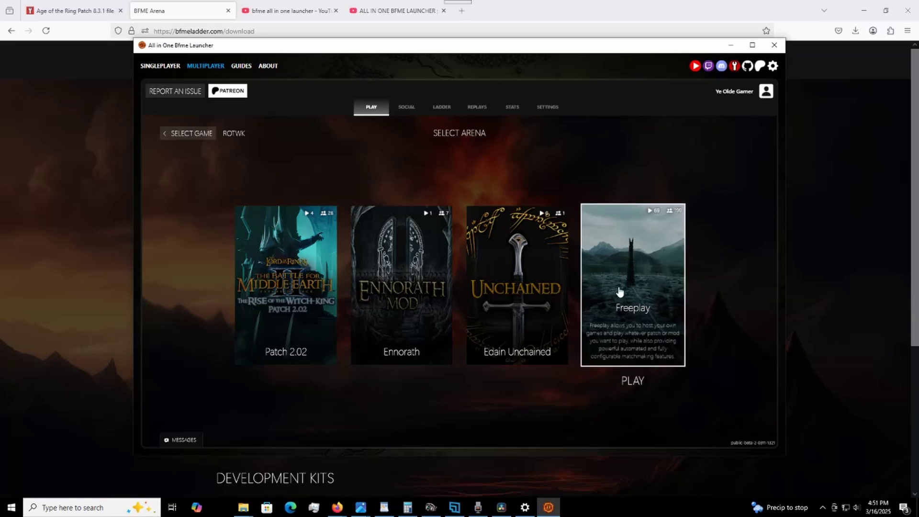
click(618, 291)
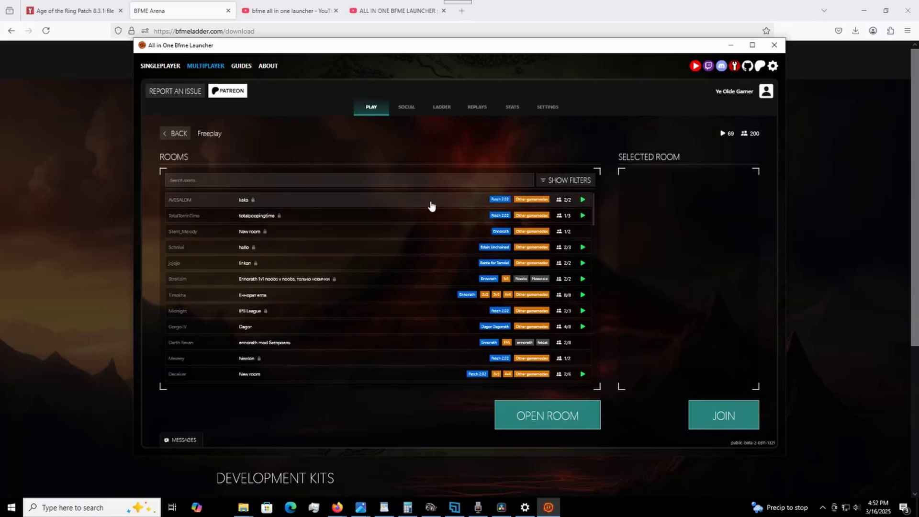
- Browse the Freeplay room list and view the details of the kaka room and the 8-player Ennorath room
scroll(476, 253, down, 3)
scroll(476, 256, down, 1)
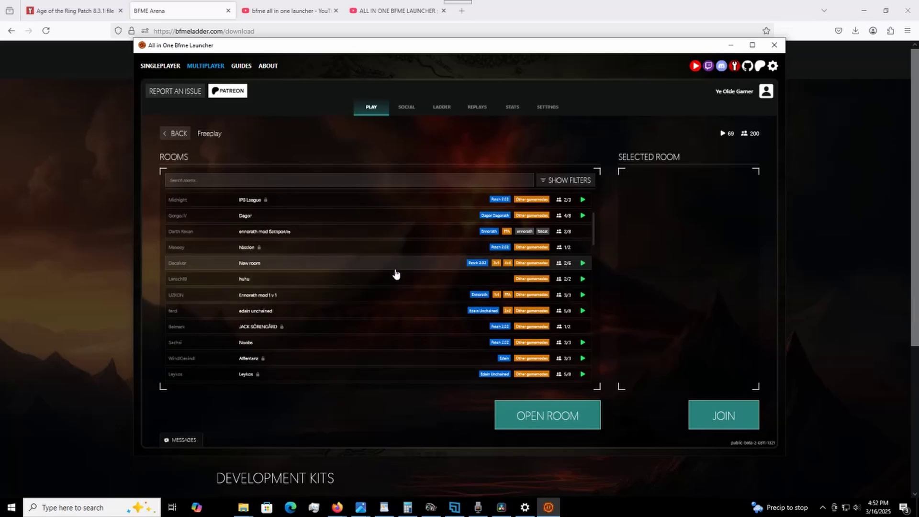
scroll(396, 274, down, 2)
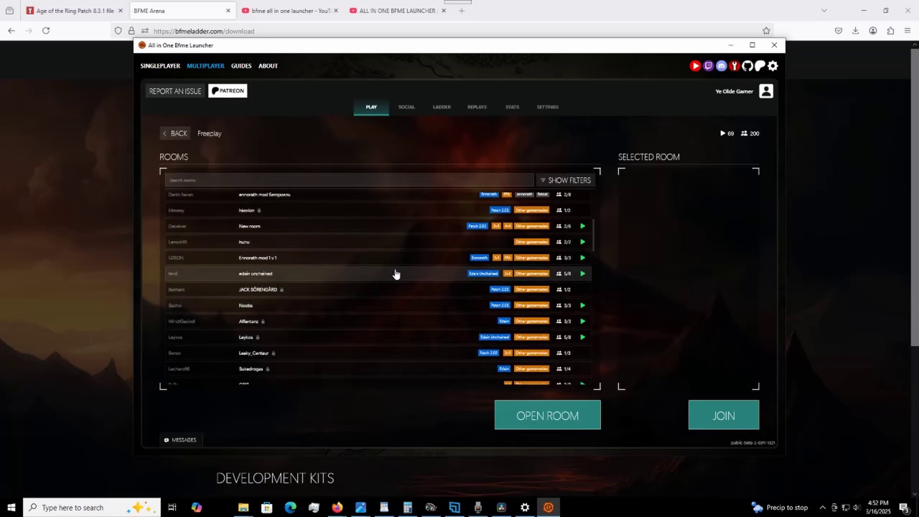
scroll(396, 273, up, 5)
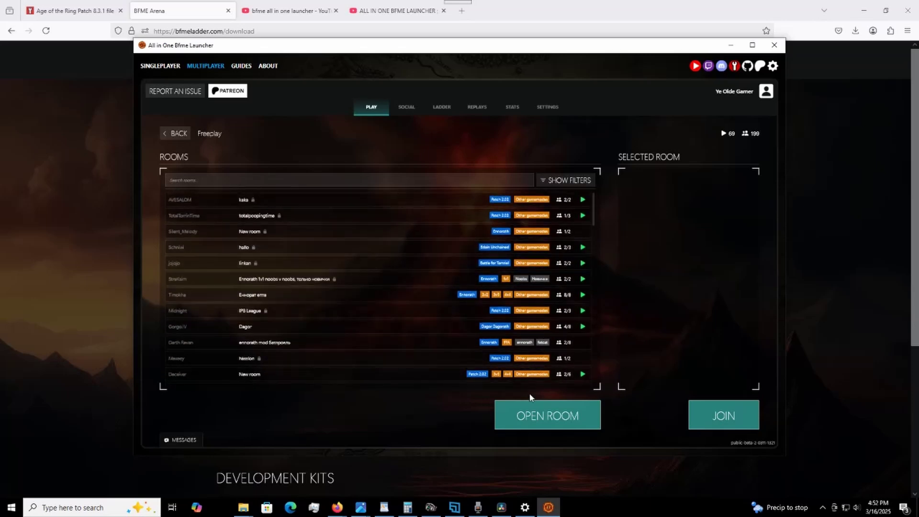
click(337, 205)
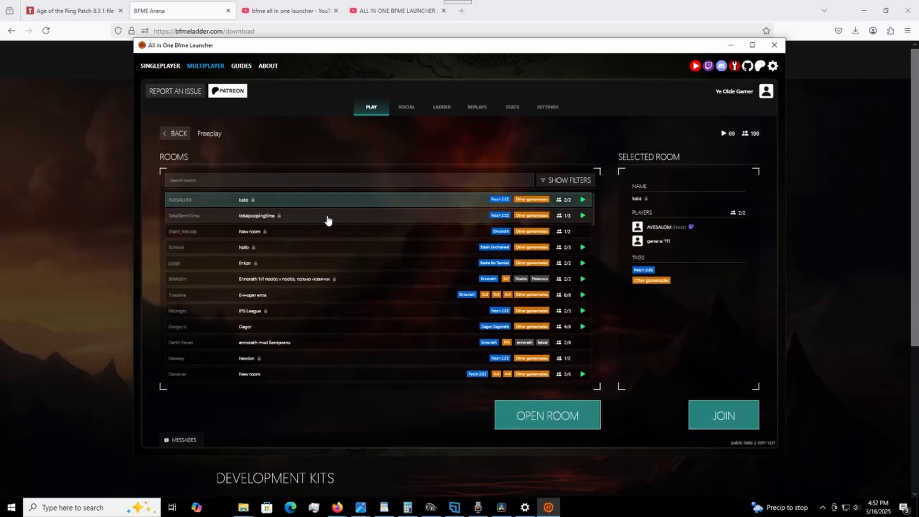
click(308, 298)
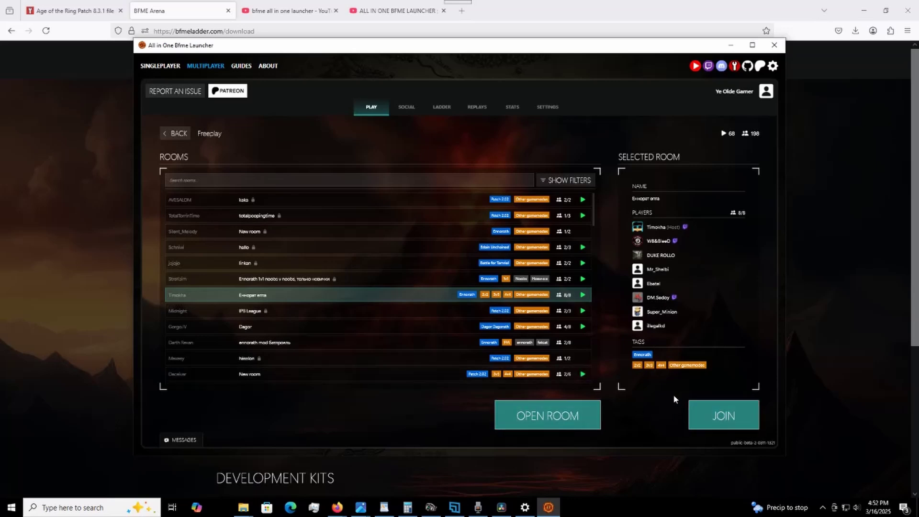
- Review the room name, max players, game mode and patch options for opening a Freeplay room, and cancel without creating one
click(558, 418)
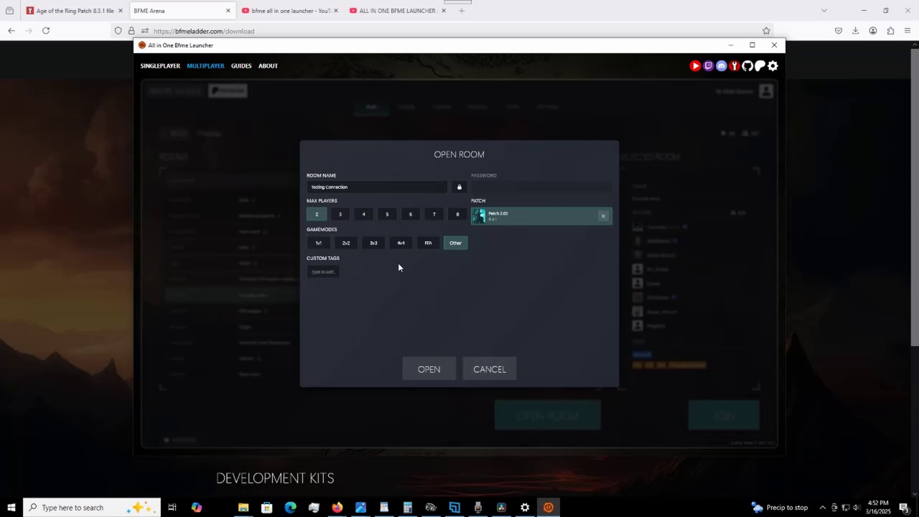
click(490, 372)
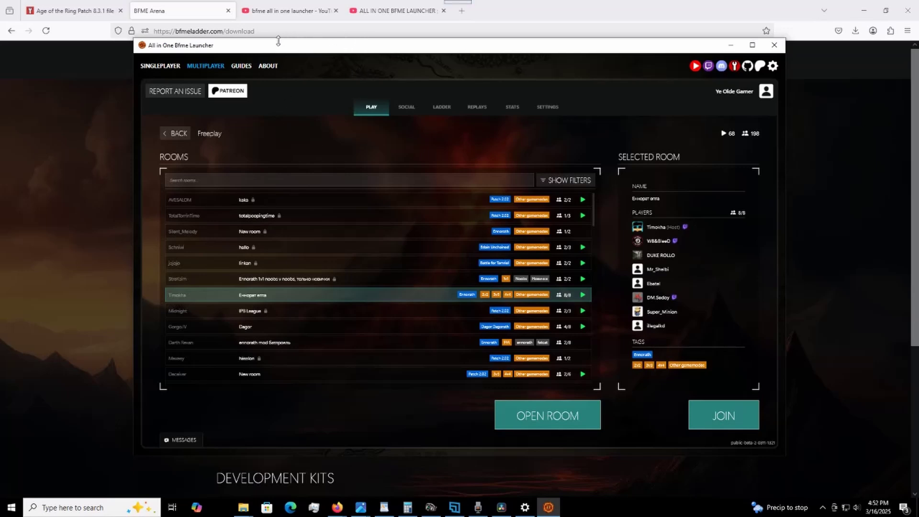
- Return to the singleplayer library for The Rise of the Witch-King and activate the Edain mod
click(165, 67)
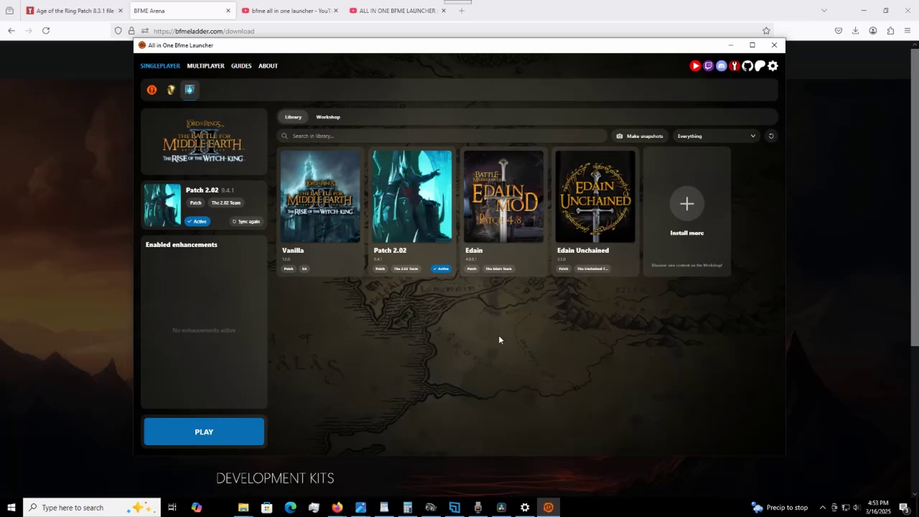
click(495, 213)
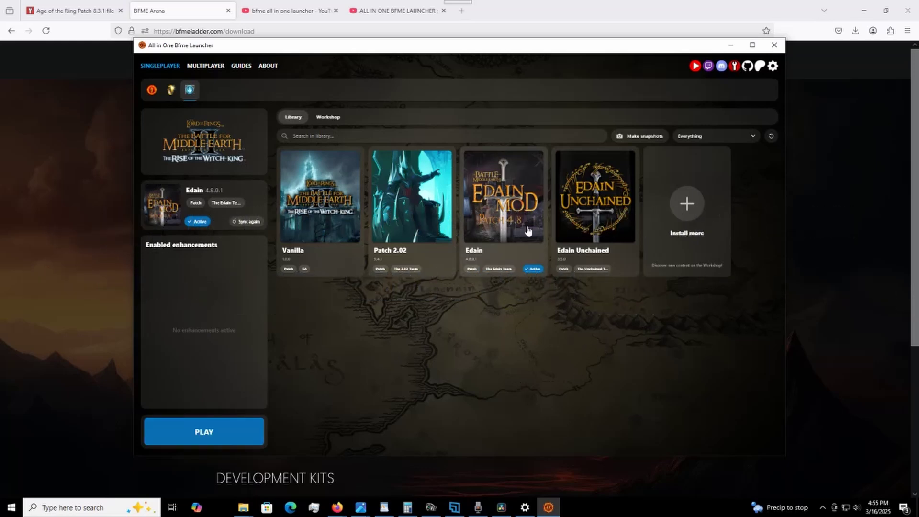
- Launch the game with the Edain mod, skip the intro video to reach the main menu, and quit the game
click(222, 422)
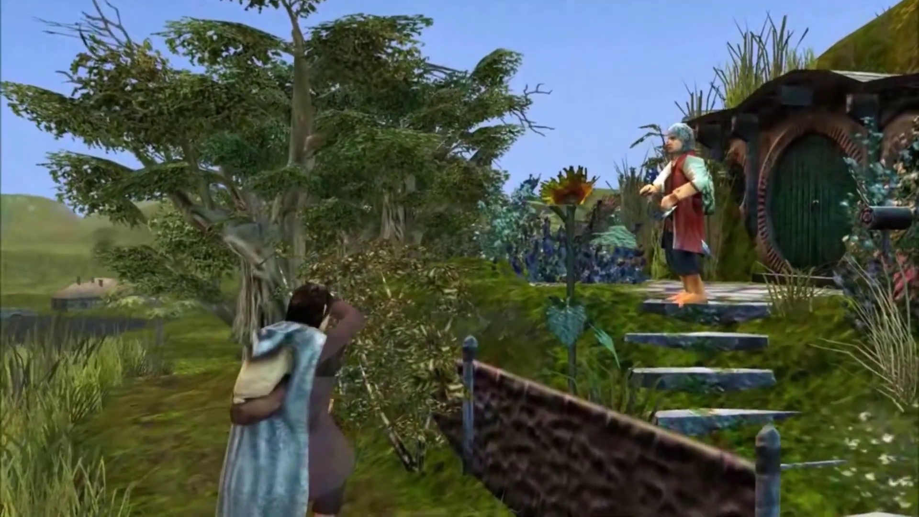
key(Escape)
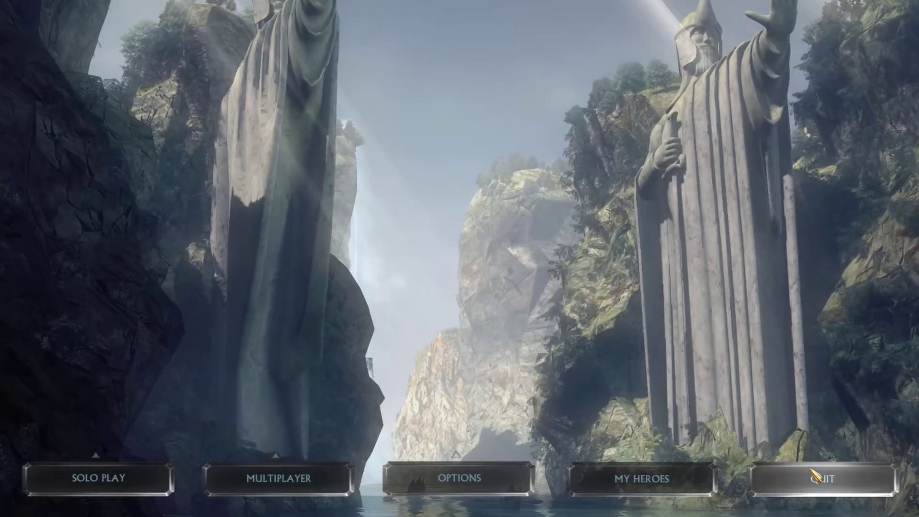
click(812, 478)
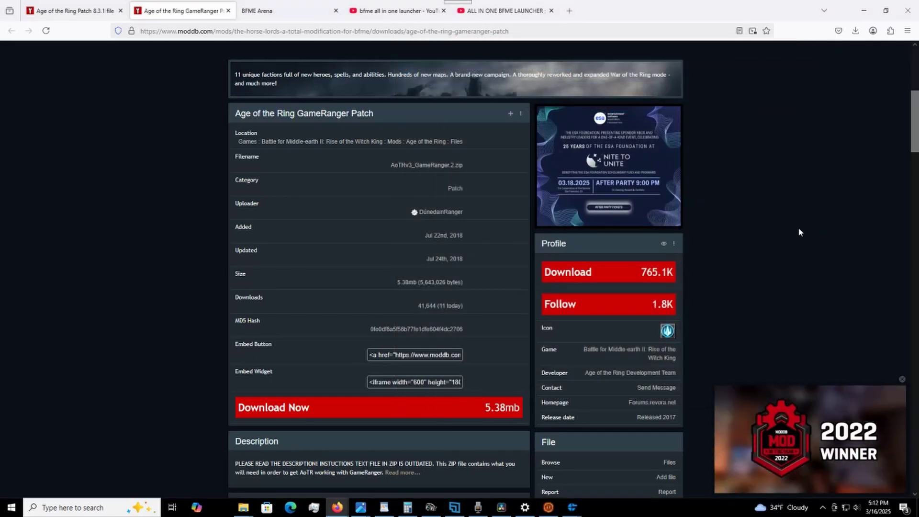
- Dismiss the floating advert on ModDB and examine the file details of the Age of the Ring GameRanger Patch
scroll(798, 228, up, 6)
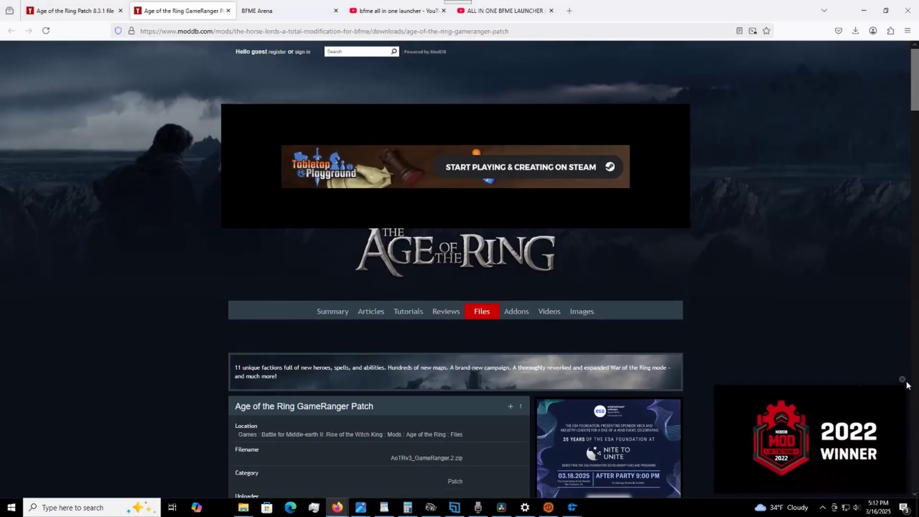
click(902, 379)
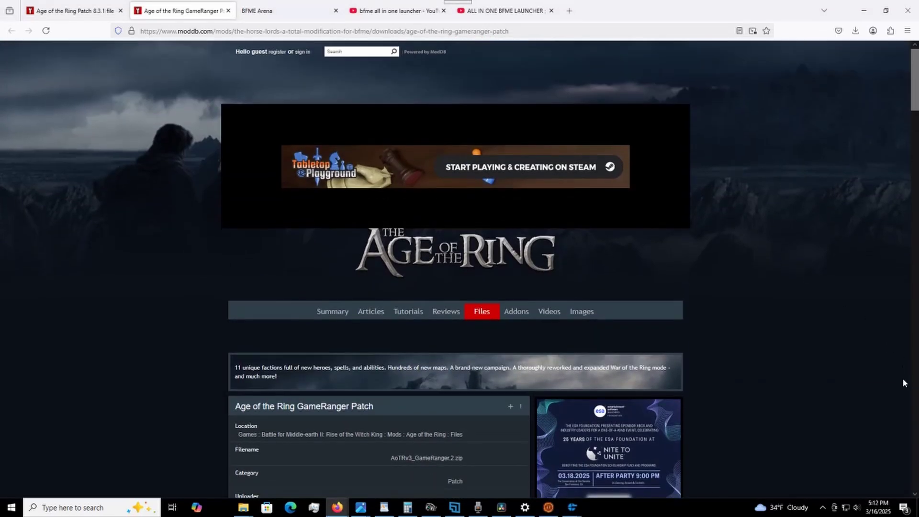
scroll(827, 270, down, 3)
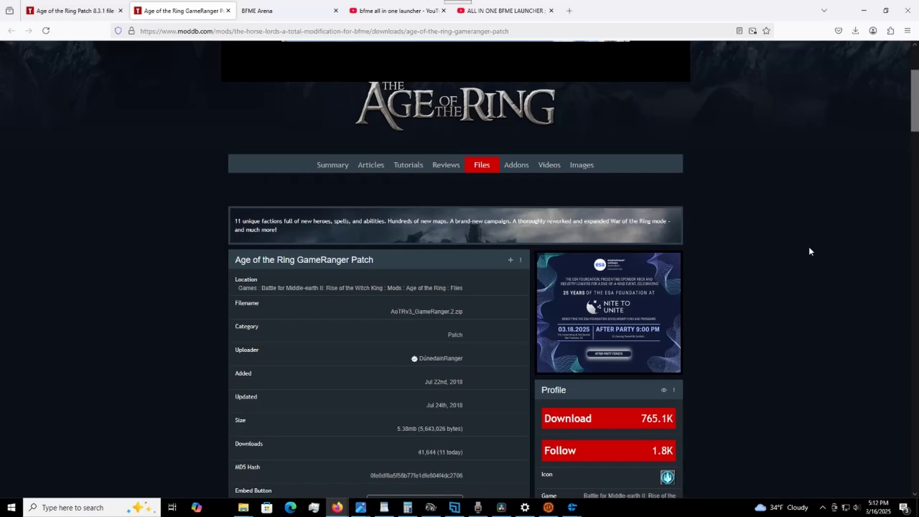
scroll(809, 249, down, 1)
scroll(807, 250, down, 2)
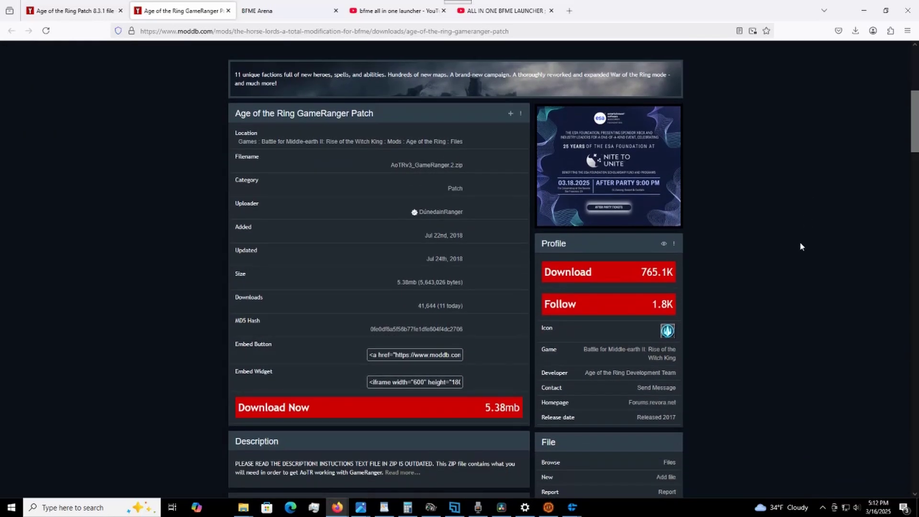